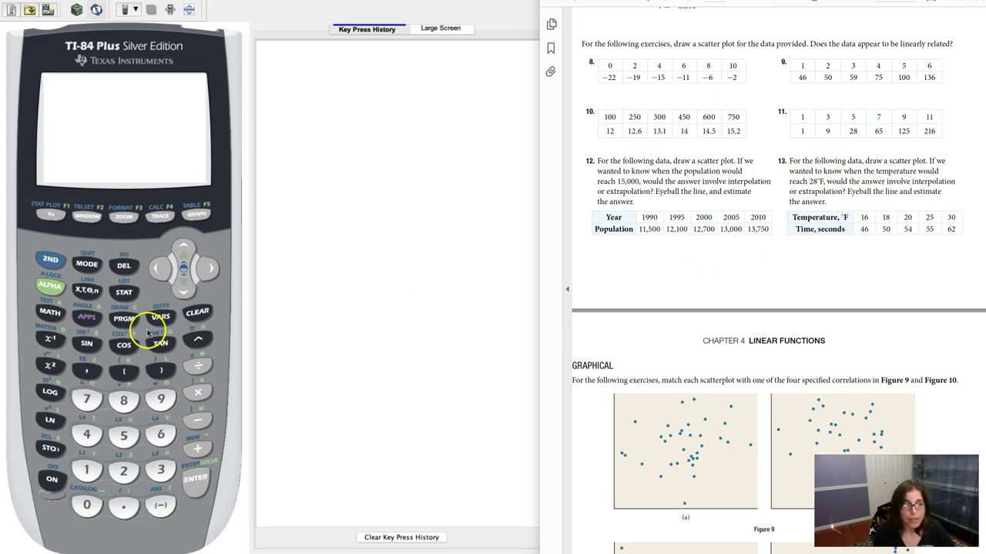
- Open the STAT list editor and clear the old data from list L2
{"action": "left_click", "coordinate": [125, 295]}
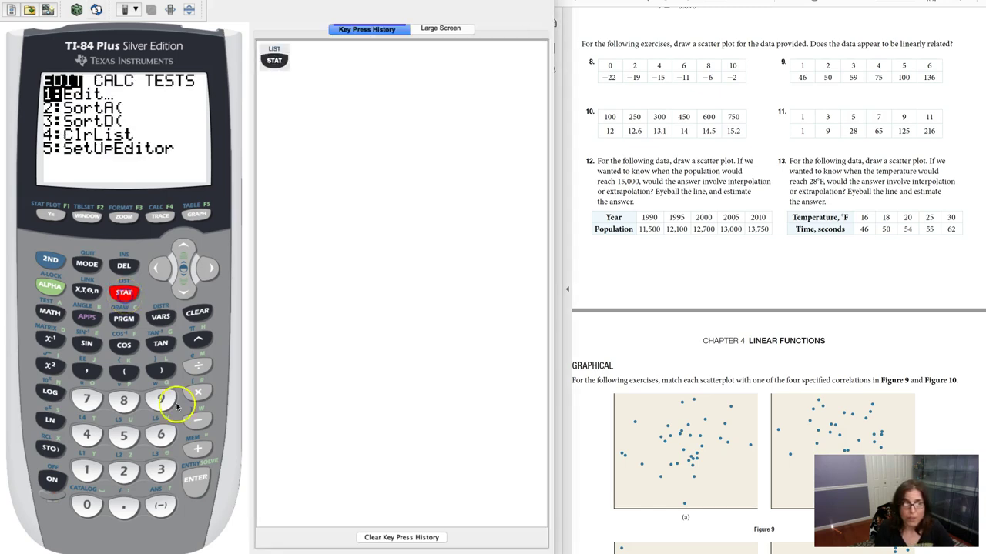
{"action": "left_click", "coordinate": [202, 483]}
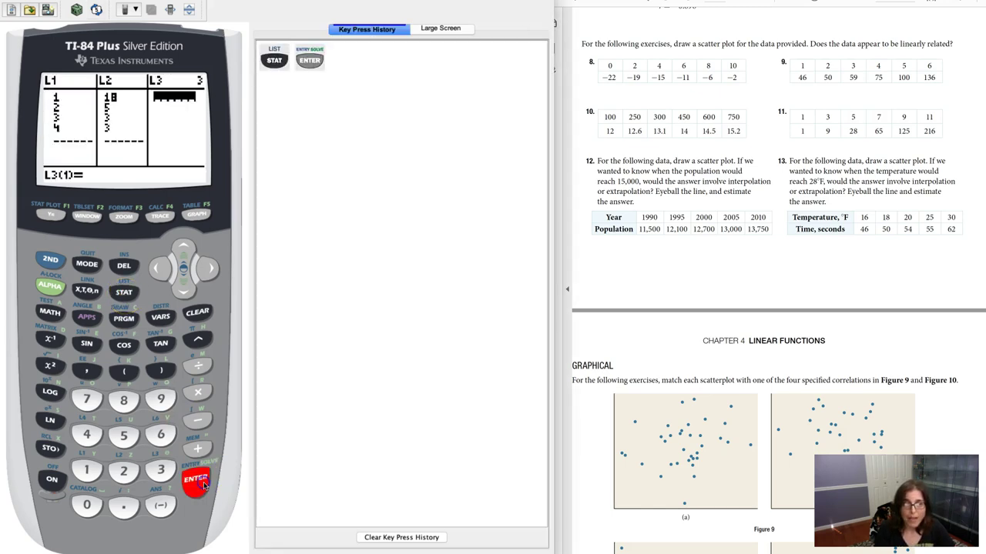
{"action": "left_click", "coordinate": [186, 250]}
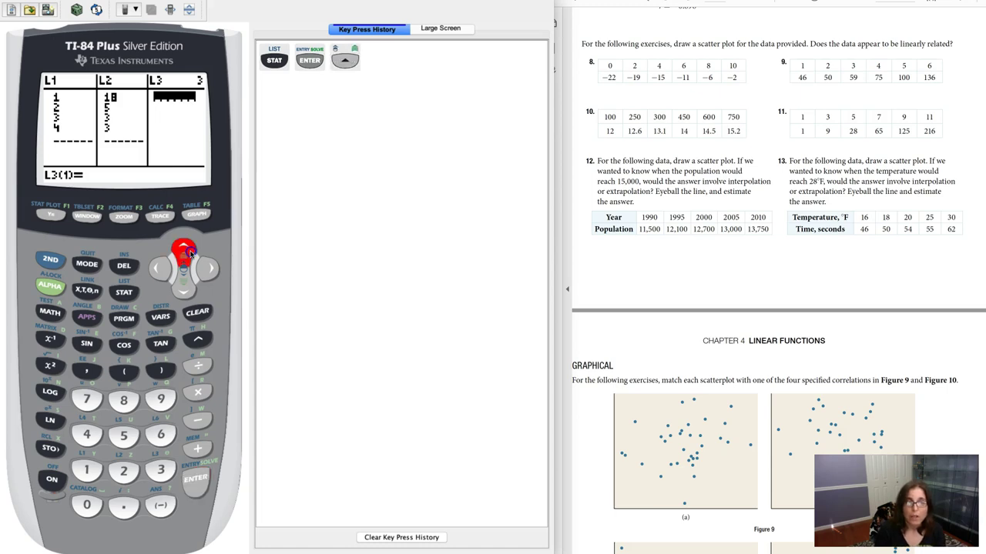
{"action": "left_click", "coordinate": [160, 268]}
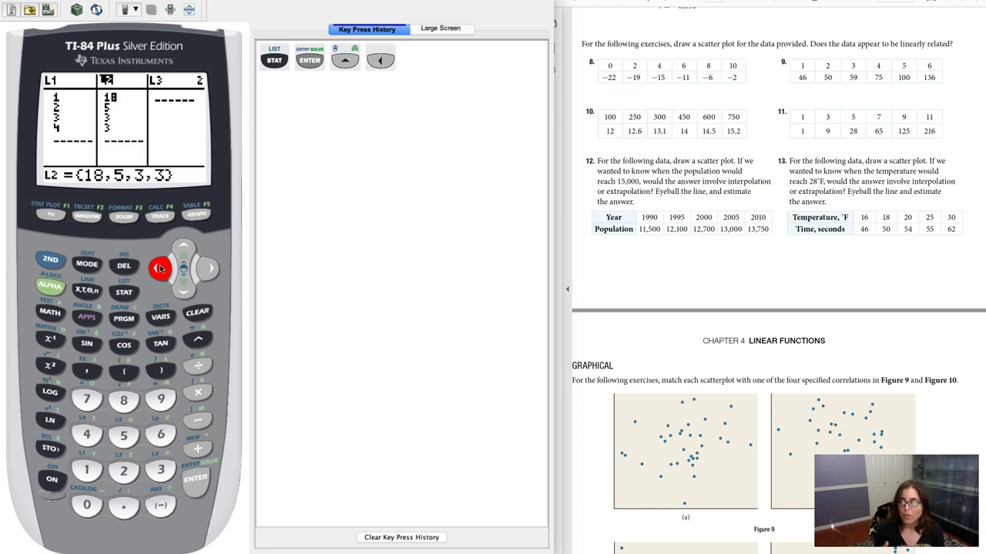
{"action": "left_click", "coordinate": [197, 313]}
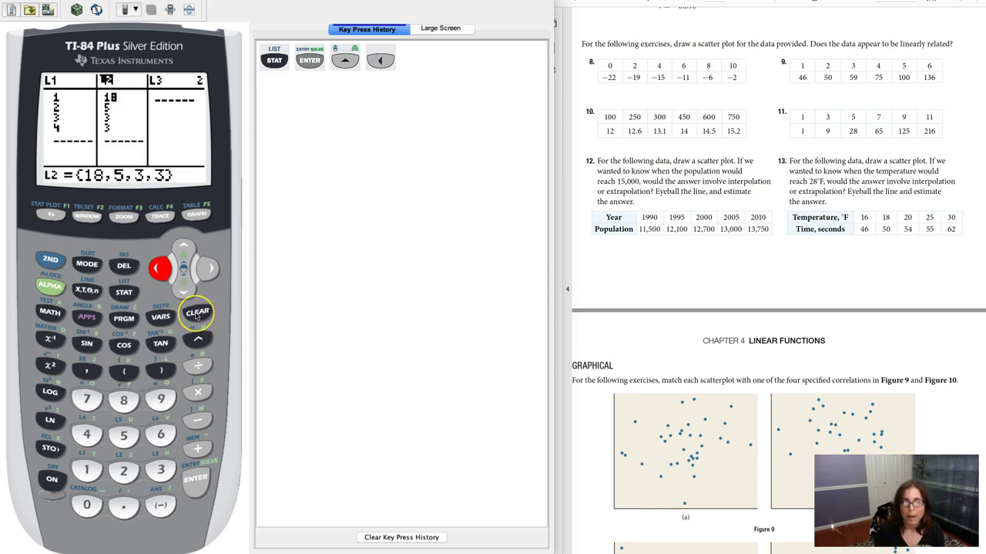
{"action": "left_click", "coordinate": [195, 478]}
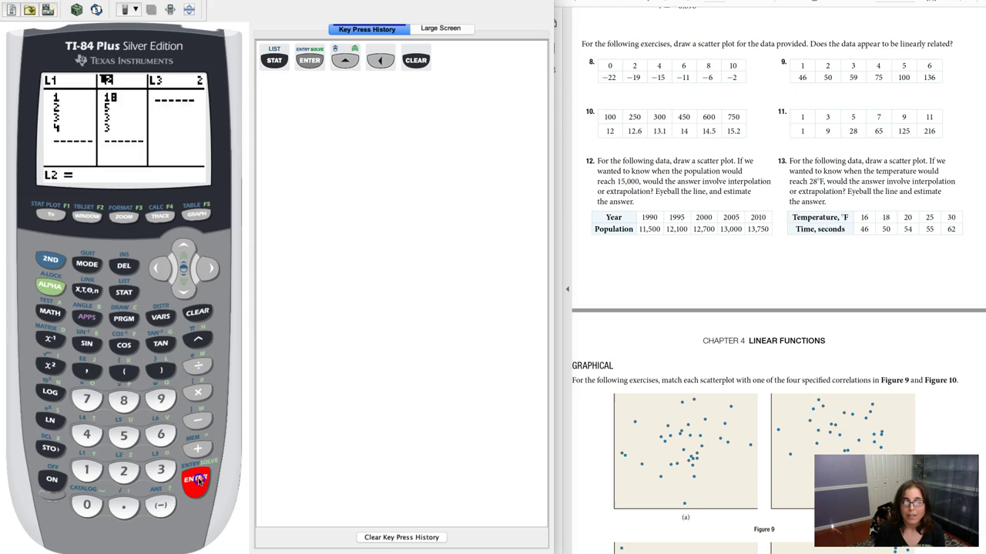
- Clear the old data from list L1 as well
{"action": "left_click", "coordinate": [171, 254]}
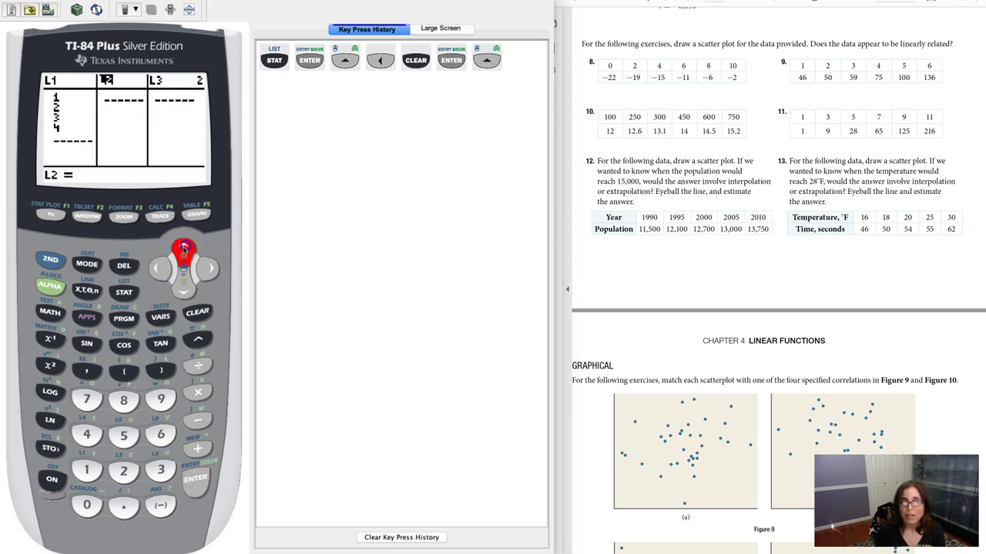
{"action": "left_click", "coordinate": [158, 268]}
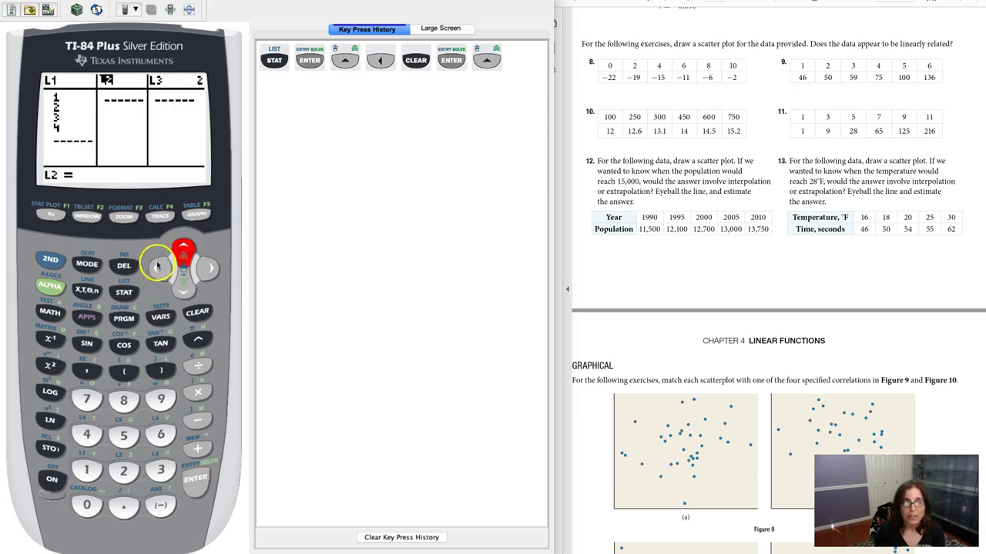
{"action": "left_click", "coordinate": [198, 313]}
{"action": "left_click", "coordinate": [195, 481]}
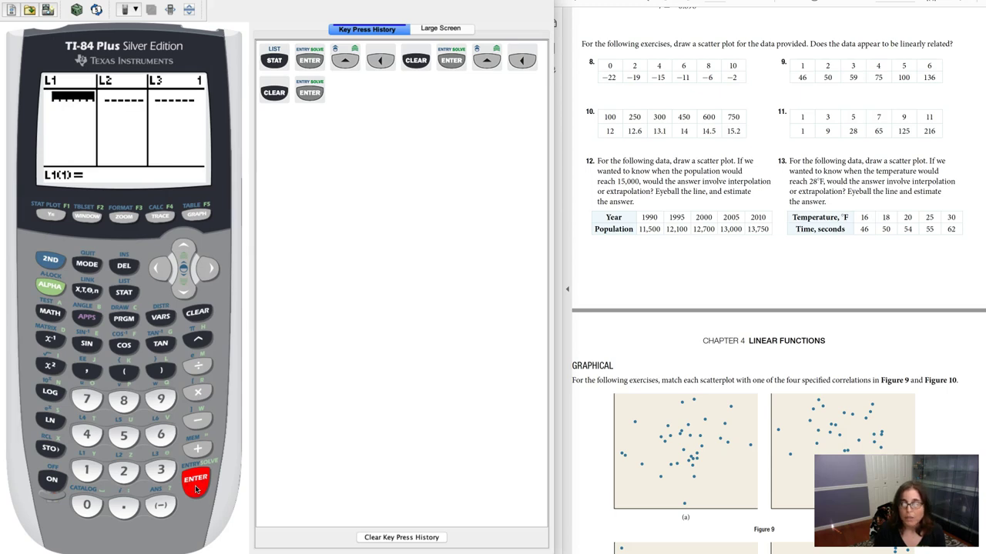
- Enter the temperatures 16, 18, 20, 25, 30 into list L1
{"action": "left_click", "coordinate": [87, 470]}
{"action": "left_click", "coordinate": [161, 435]}
{"action": "left_click", "coordinate": [196, 481]}
{"action": "left_click", "coordinate": [87, 469]}
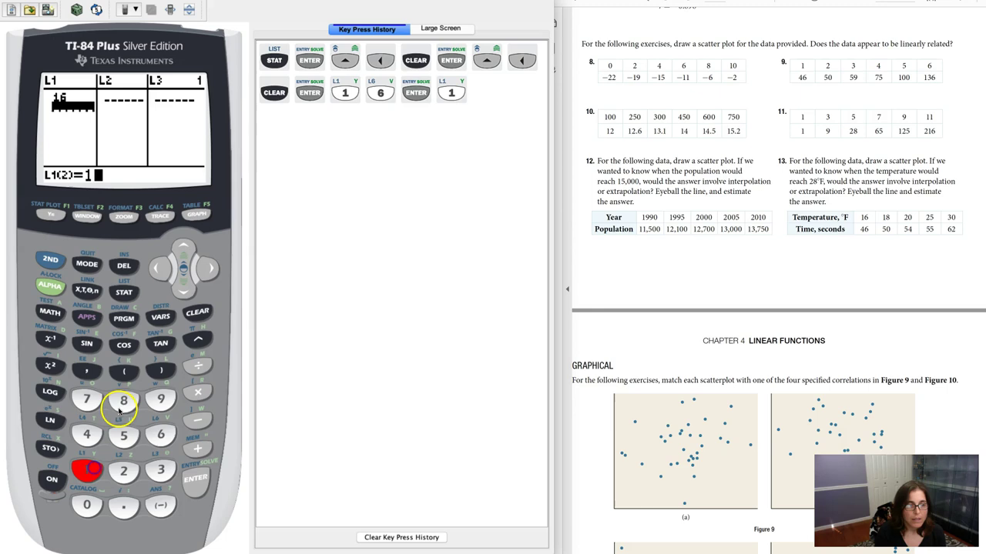
{"action": "left_click", "coordinate": [124, 400]}
{"action": "left_click", "coordinate": [193, 480]}
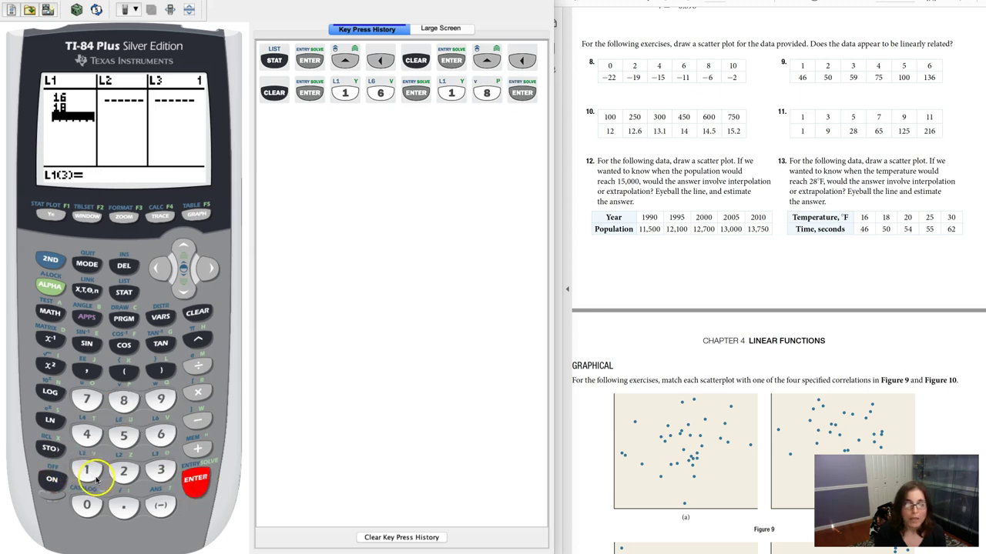
{"action": "left_click", "coordinate": [121, 472]}
{"action": "left_click", "coordinate": [87, 505]}
{"action": "left_click", "coordinate": [195, 480]}
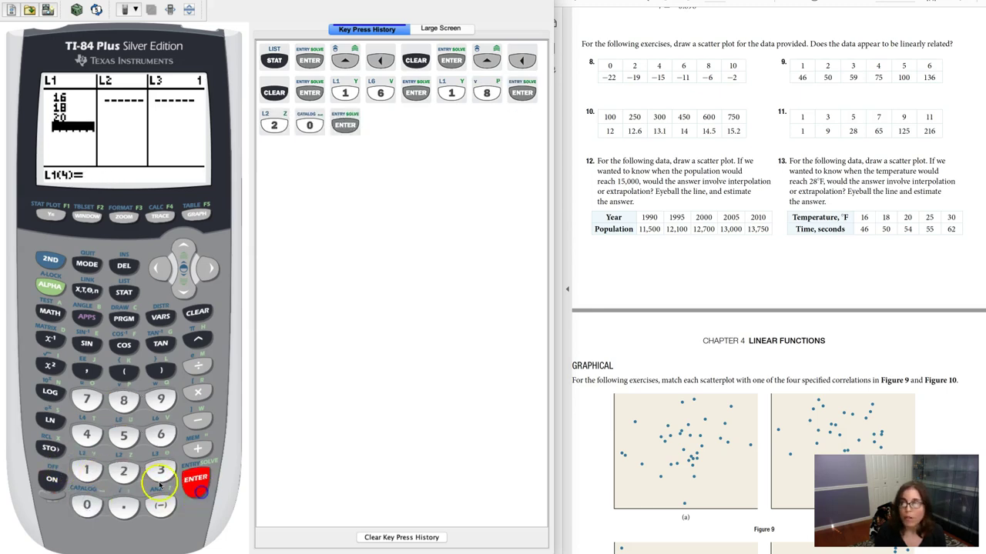
{"action": "left_click", "coordinate": [124, 472]}
{"action": "left_click", "coordinate": [123, 435]}
{"action": "left_click", "coordinate": [195, 480]}
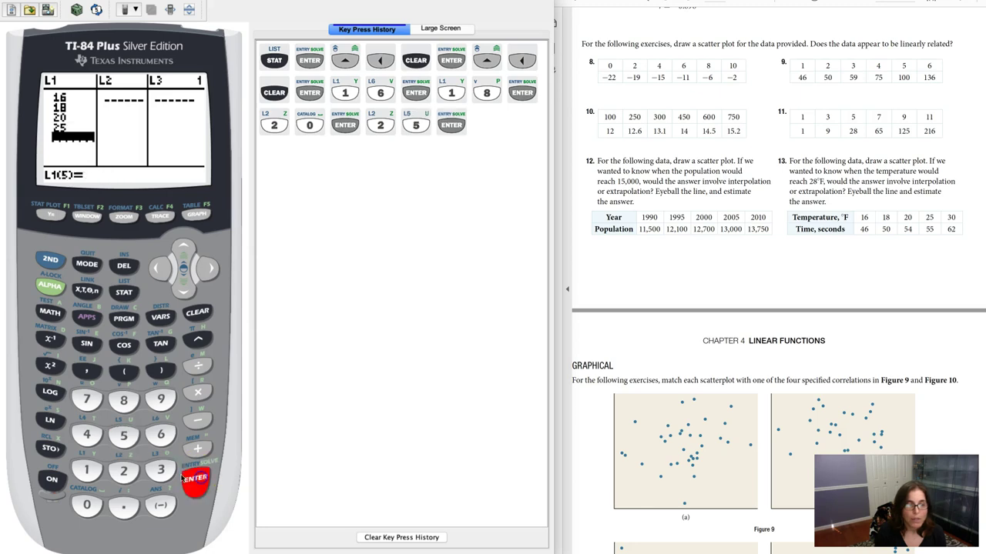
{"action": "left_click", "coordinate": [160, 470]}
{"action": "left_click", "coordinate": [87, 505]}
{"action": "left_click", "coordinate": [195, 479]}
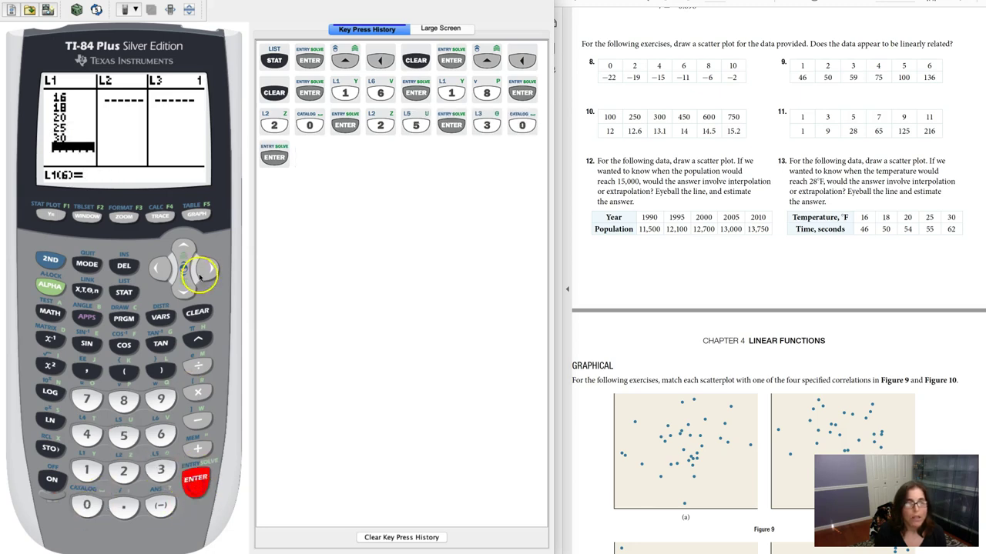
- Enter the times 46, 50, 54, 55, 62 into list L2
{"action": "left_click", "coordinate": [209, 269]}
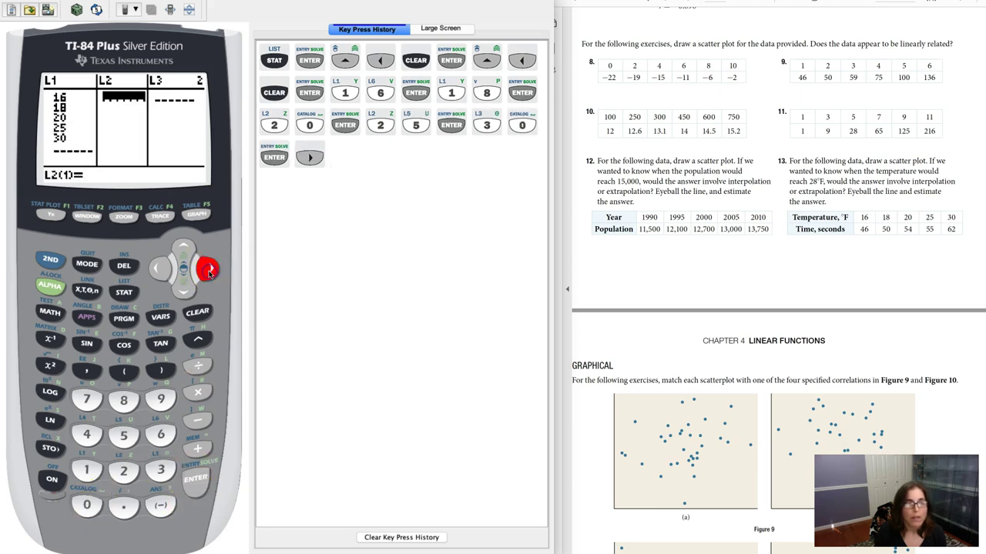
{"action": "left_click", "coordinate": [87, 434]}
{"action": "left_click", "coordinate": [161, 435]}
{"action": "left_click", "coordinate": [196, 479]}
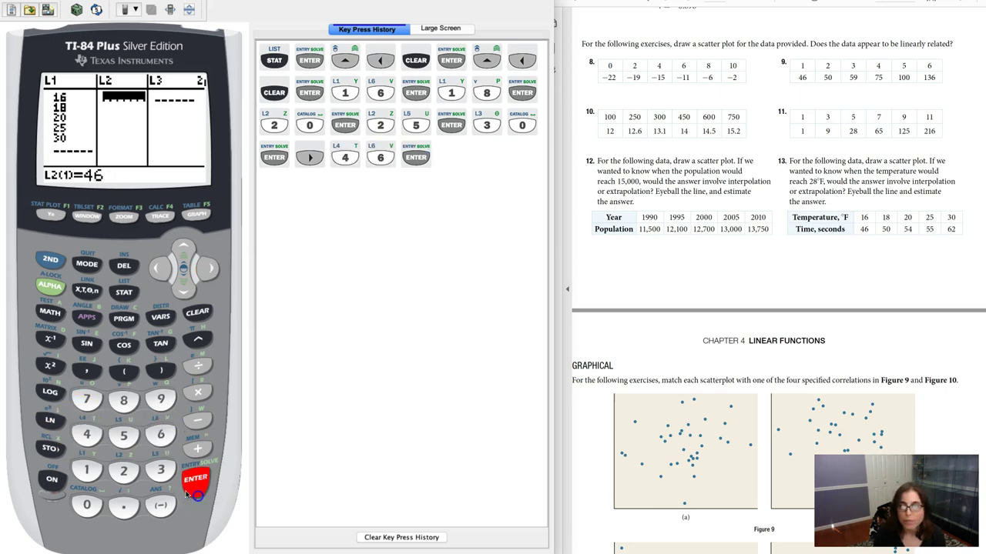
{"action": "left_click", "coordinate": [123, 435]}
{"action": "left_click", "coordinate": [87, 505]}
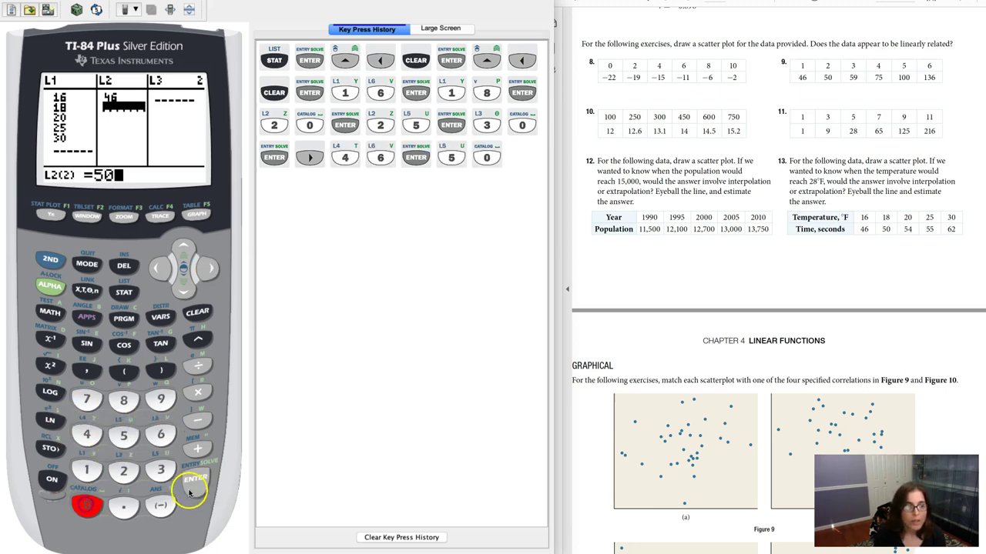
{"action": "left_click", "coordinate": [196, 479]}
{"action": "left_click", "coordinate": [123, 435]}
{"action": "left_click", "coordinate": [86, 434]}
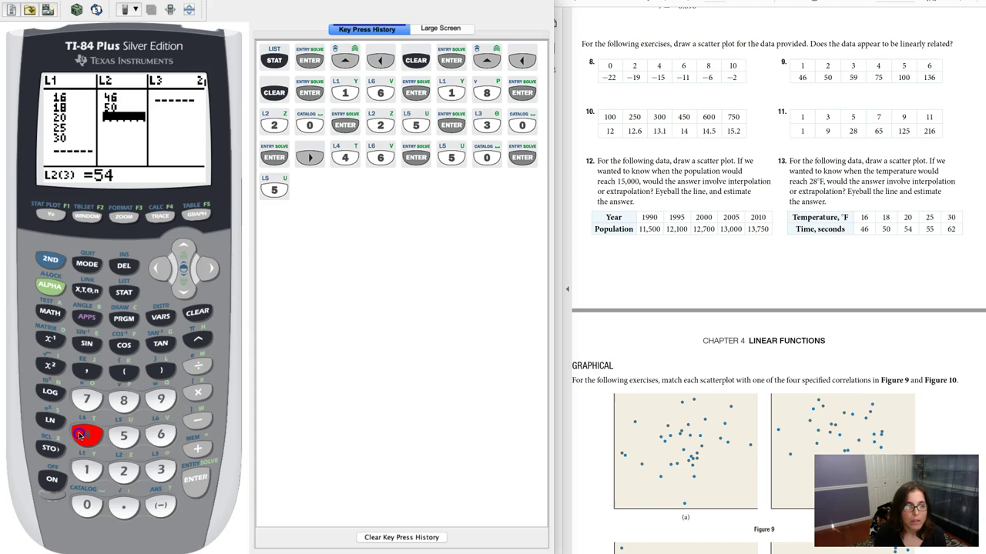
{"action": "left_click", "coordinate": [194, 479]}
{"action": "left_click", "coordinate": [123, 435]}
{"action": "left_click", "coordinate": [123, 435]}
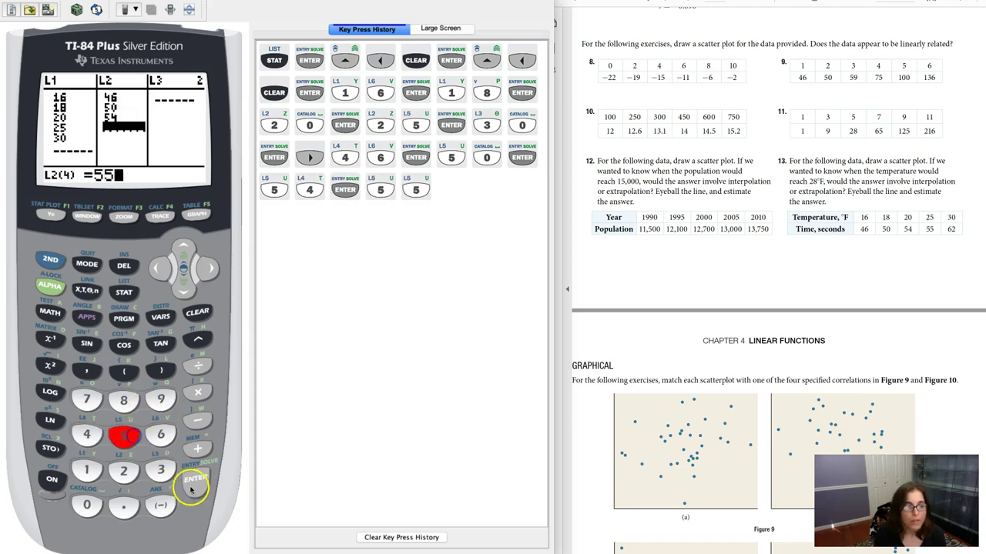
{"action": "left_click", "coordinate": [196, 479]}
{"action": "left_click", "coordinate": [163, 437]}
{"action": "left_click", "coordinate": [124, 471]}
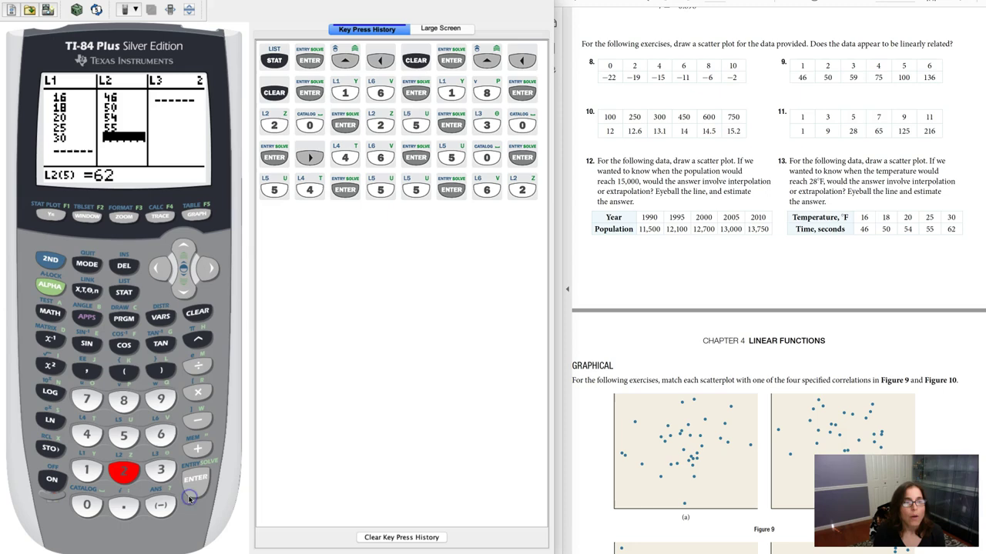
{"action": "left_click", "coordinate": [194, 479]}
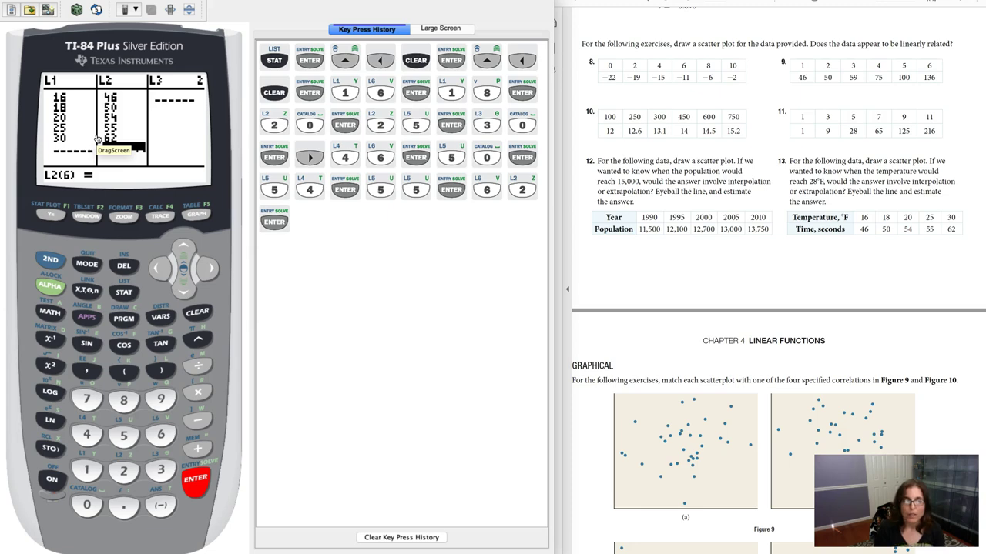
{"action": "left_click", "coordinate": [182, 248]}
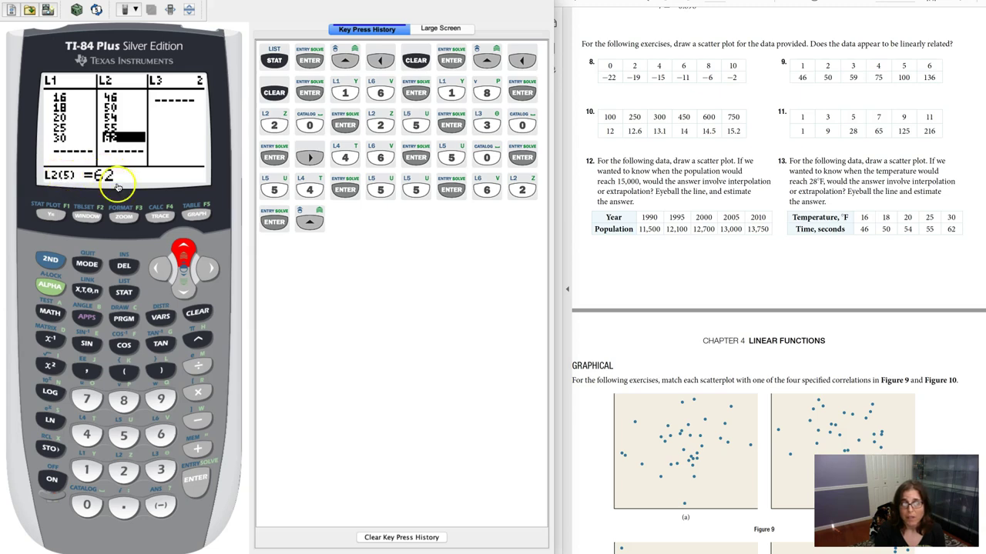
{"action": "left_click", "coordinate": [155, 267]}
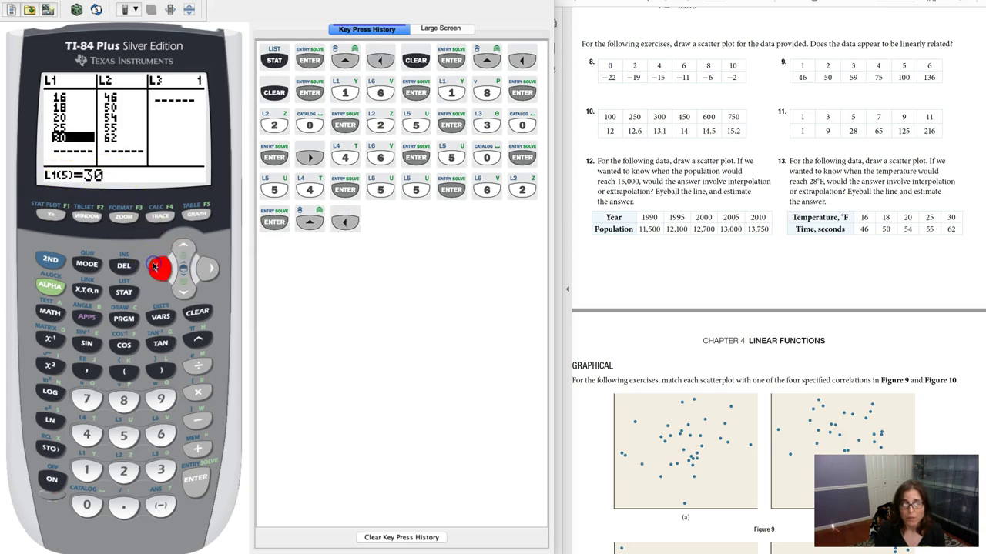
- Run PlotsOff from the STAT PLOT menu so every stat plot is turned off
{"action": "left_click", "coordinate": [48, 260]}
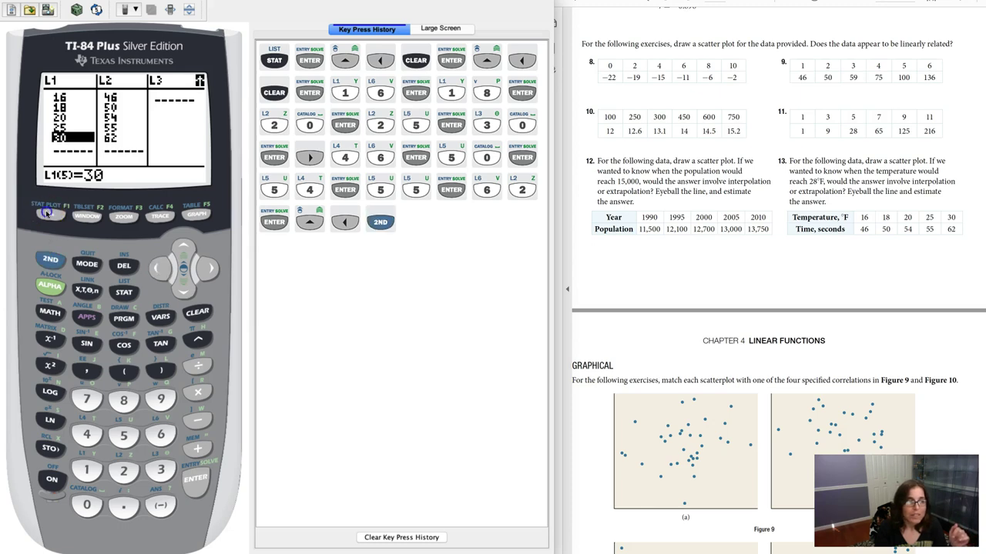
{"action": "left_click", "coordinate": [48, 215]}
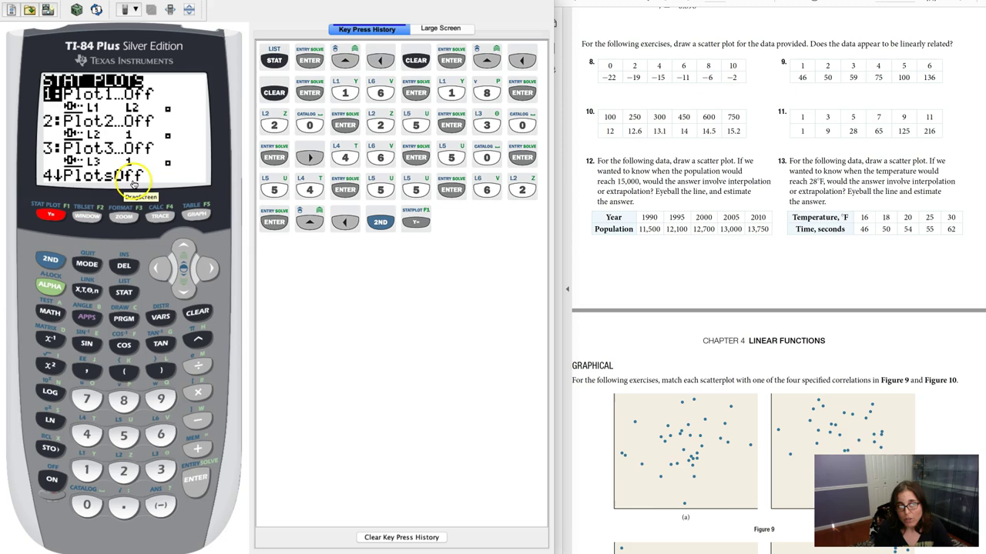
{"action": "left_click", "coordinate": [86, 433]}
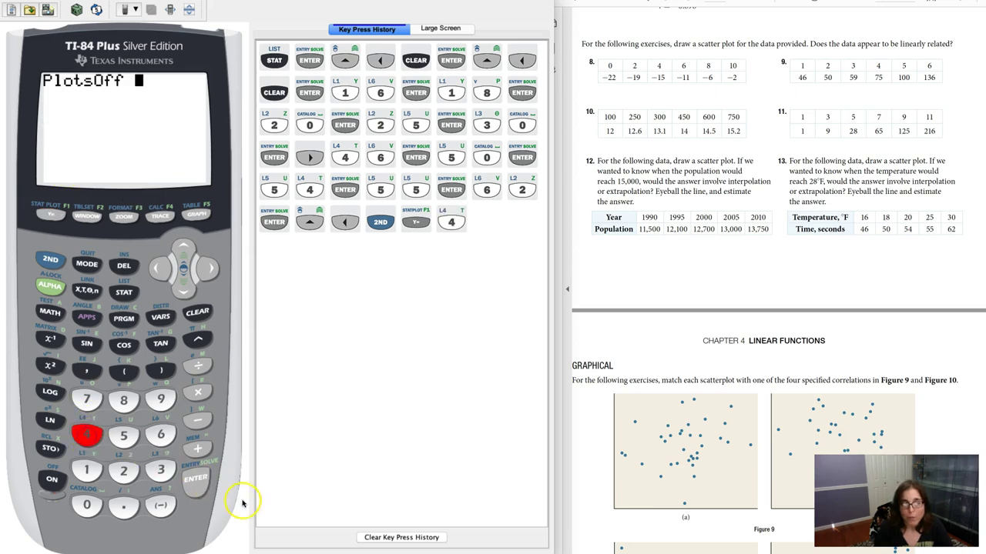
{"action": "left_click", "coordinate": [196, 481]}
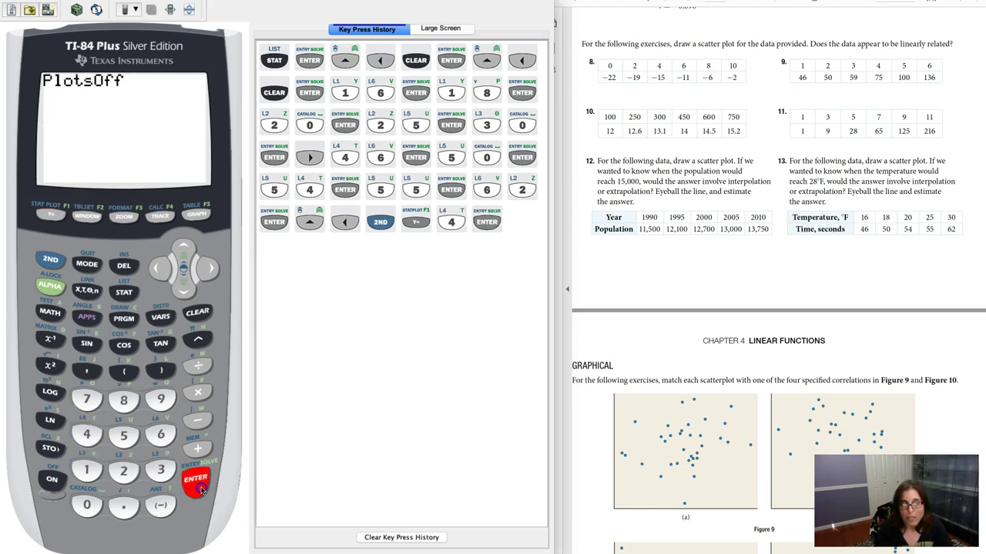
- Set Plot1 to On with the scatter-plot type, using L1 and L2
{"action": "left_click", "coordinate": [50, 260]}
{"action": "left_click", "coordinate": [48, 215]}
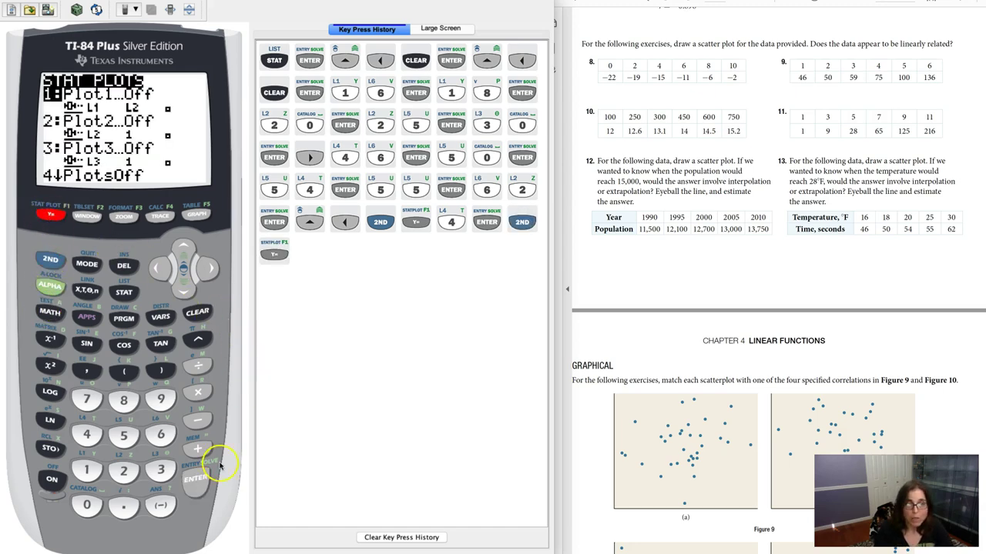
{"action": "left_click", "coordinate": [195, 485]}
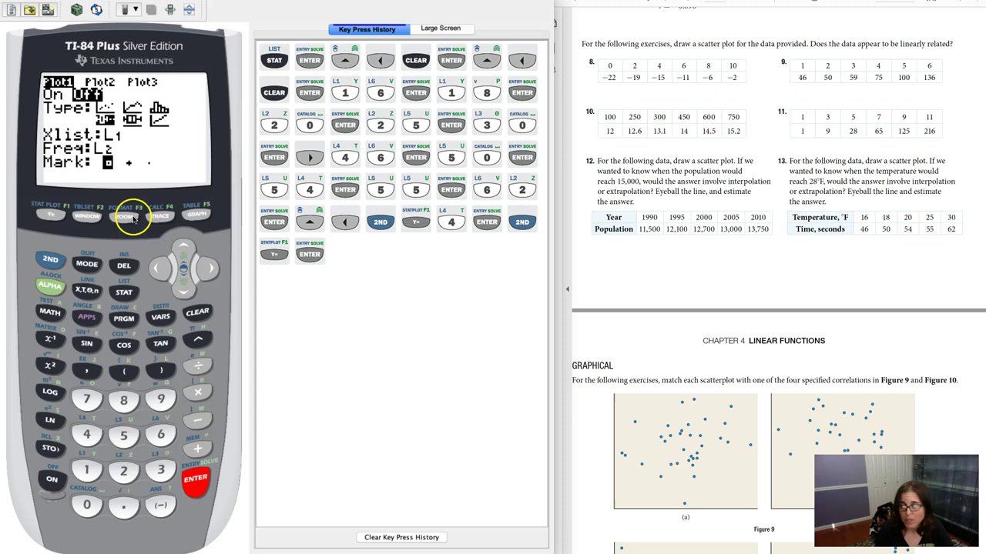
{"action": "left_click", "coordinate": [199, 475]}
{"action": "left_click", "coordinate": [183, 291]}
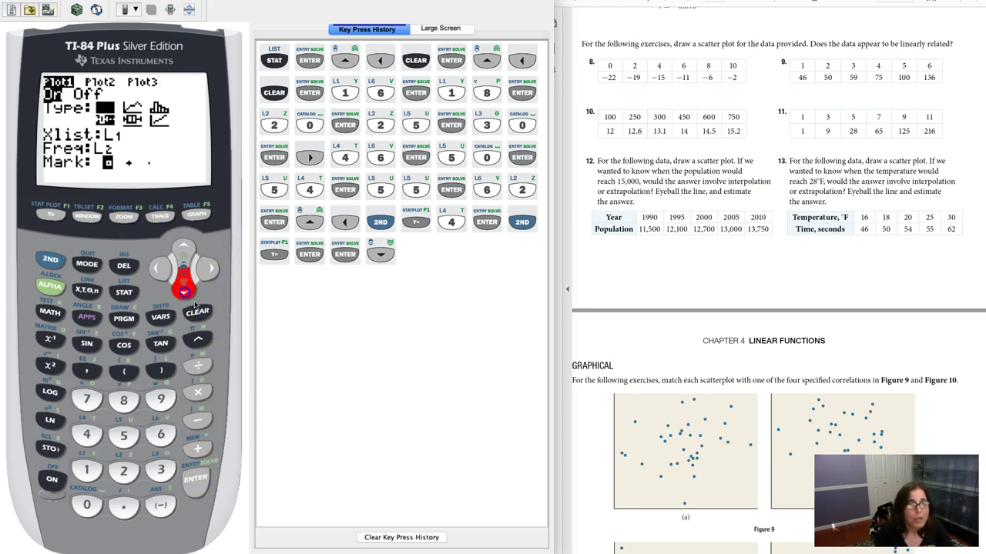
{"action": "left_click", "coordinate": [194, 479]}
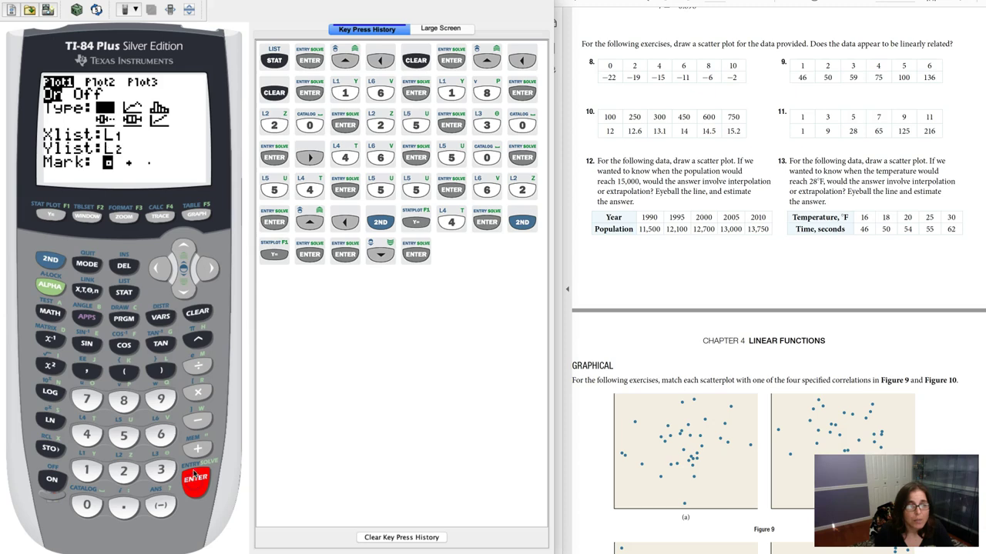
- Draw the scatter plot with ZoomStat (ZOOM 9) fitting the window to the data
{"action": "left_click", "coordinate": [125, 217]}
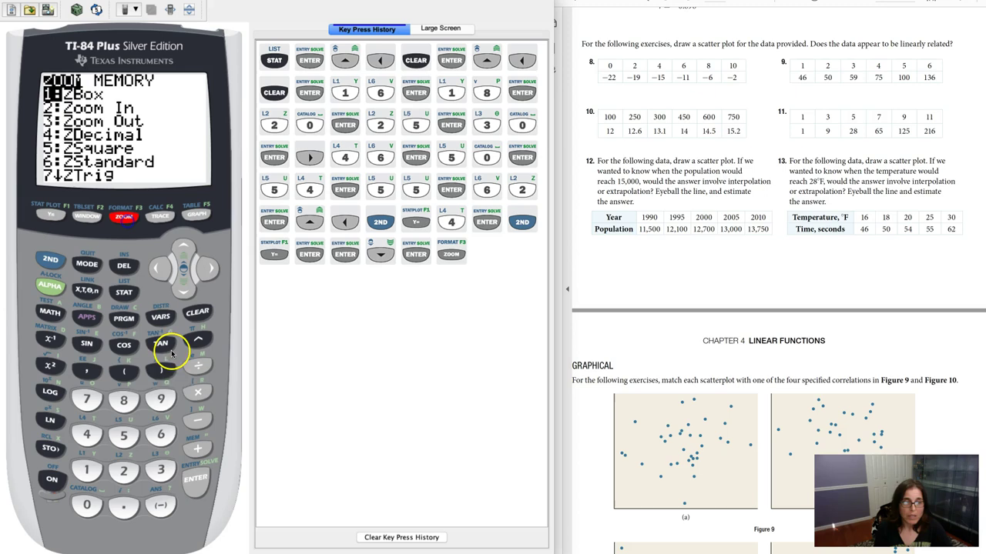
{"action": "left_click", "coordinate": [162, 399]}
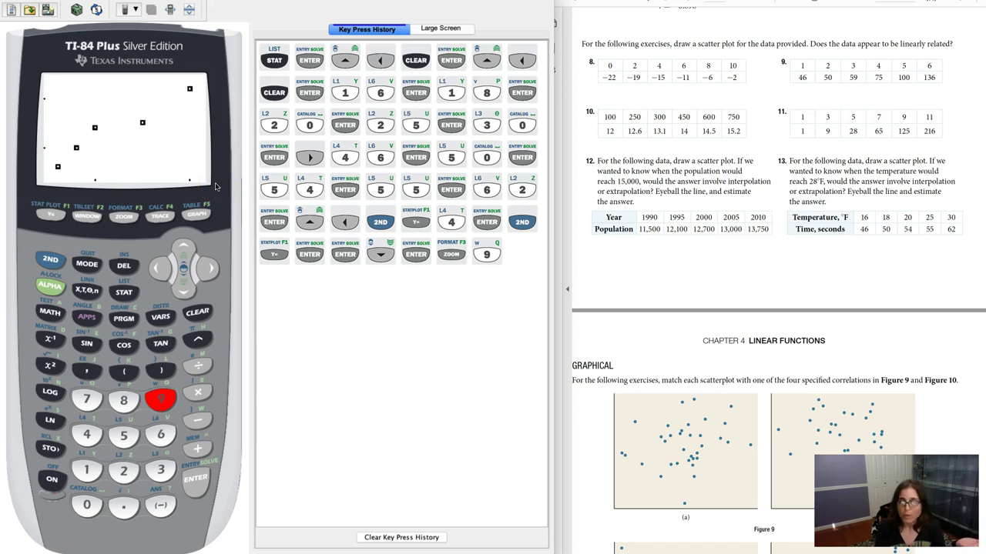
- Clear the Y1 equation, then redraw the scatter plot with ZoomStat
{"action": "left_click", "coordinate": [46, 216]}
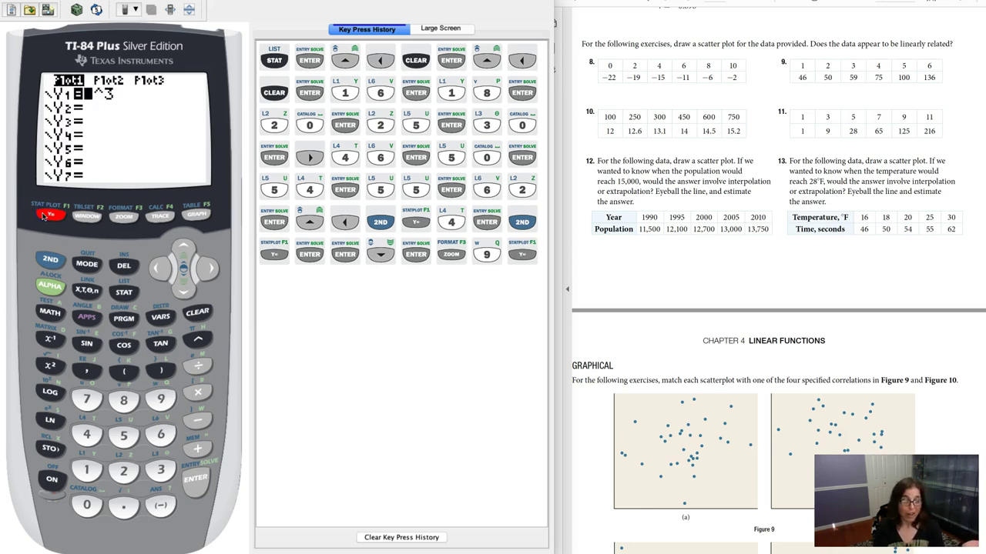
{"action": "left_click", "coordinate": [197, 312]}
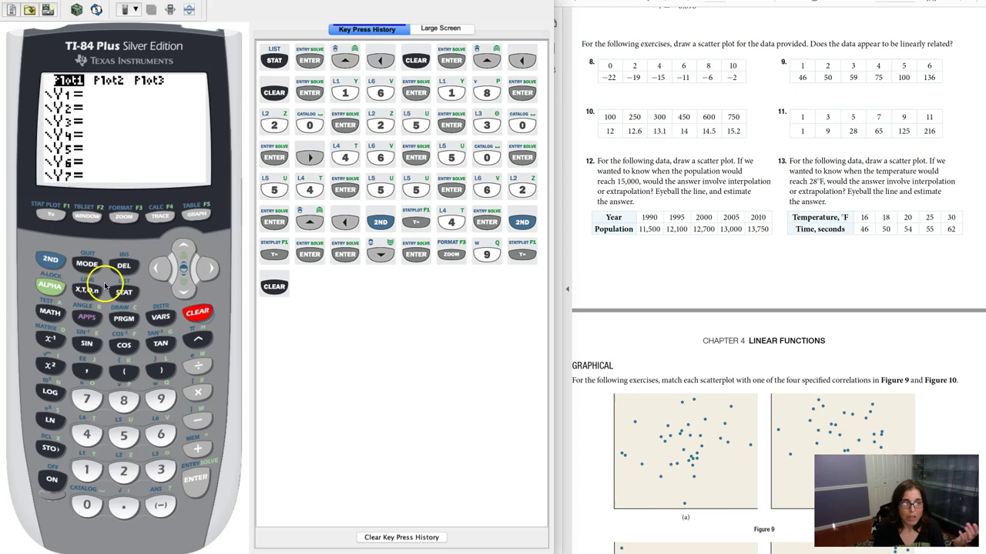
{"action": "left_click", "coordinate": [123, 216]}
{"action": "left_click", "coordinate": [158, 399]}
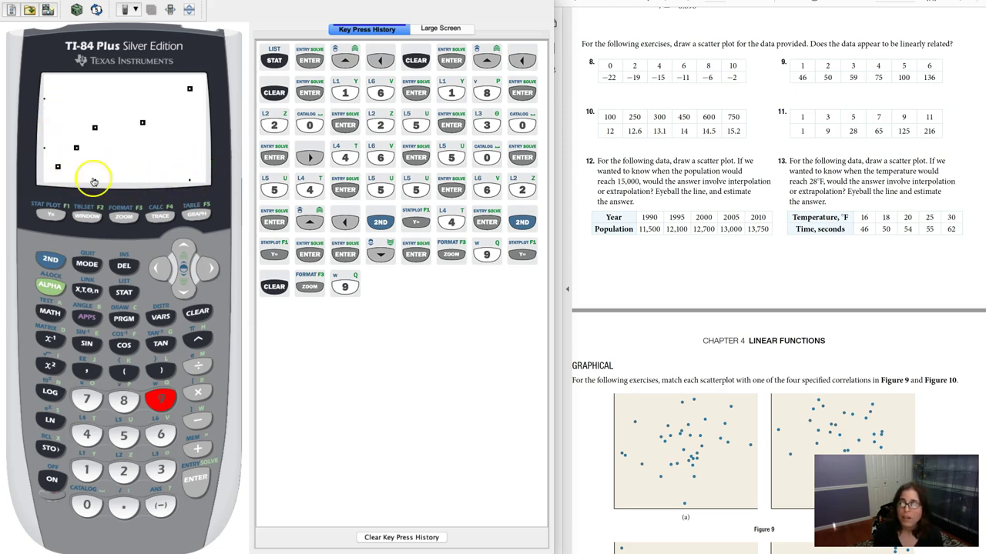
- In the WINDOW settings, set Xmin=10, Xmax=35 and Xscl=5
{"action": "left_click", "coordinate": [88, 217]}
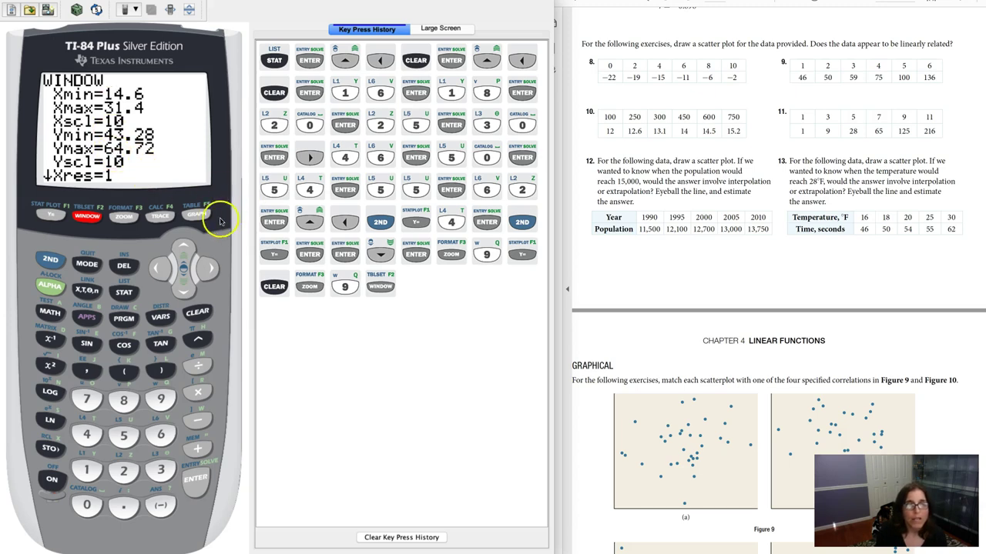
{"action": "left_click", "coordinate": [185, 290]}
{"action": "left_click", "coordinate": [185, 290]}
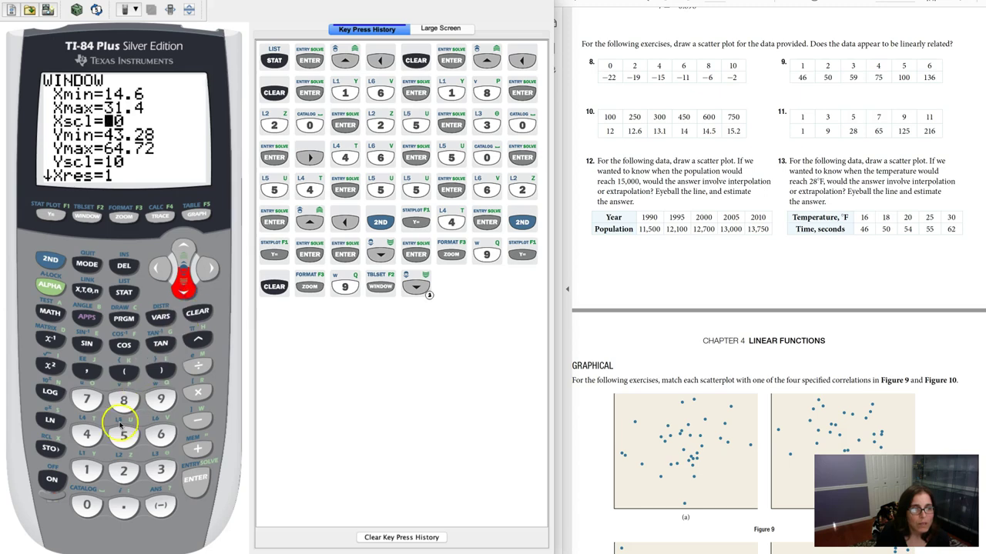
{"action": "left_click", "coordinate": [121, 436]}
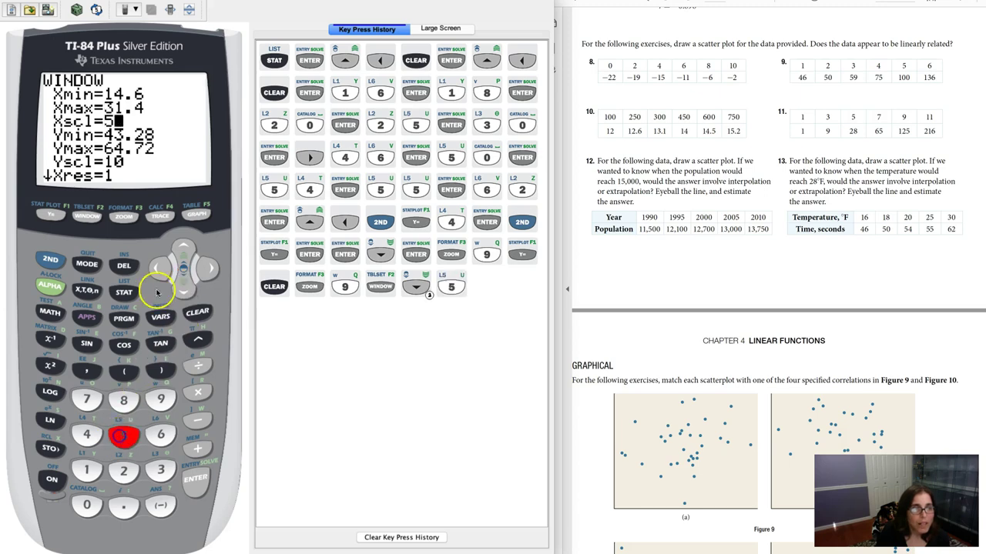
{"action": "left_click", "coordinate": [184, 247]}
{"action": "left_click", "coordinate": [184, 247]}
{"action": "left_click", "coordinate": [185, 247]}
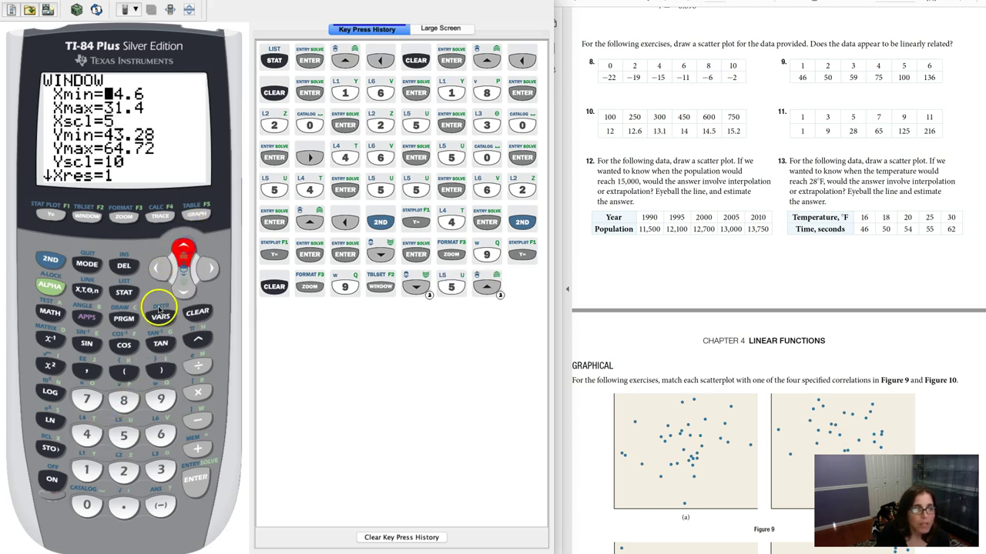
{"action": "left_click", "coordinate": [86, 470]}
{"action": "left_click", "coordinate": [87, 505]}
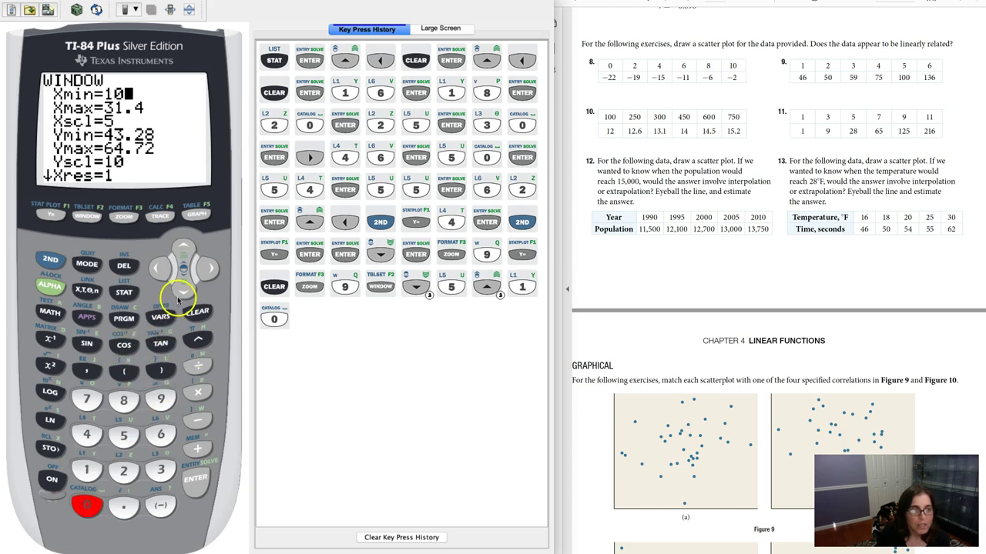
{"action": "left_click", "coordinate": [183, 290]}
{"action": "left_click", "coordinate": [154, 469]}
{"action": "left_click", "coordinate": [123, 436]}
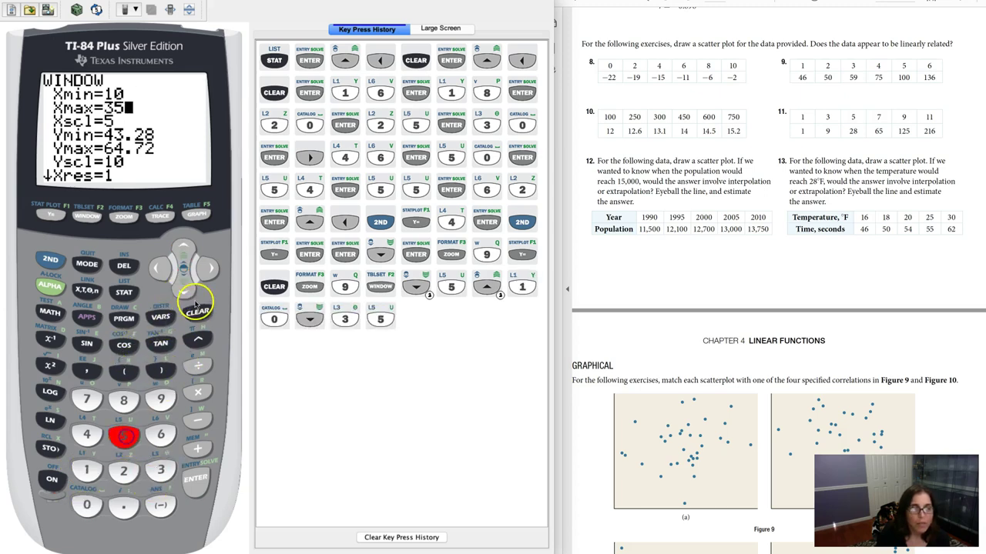
- Set Ymin=40, Ymax=65 and Yscl=5
{"action": "left_click", "coordinate": [184, 290]}
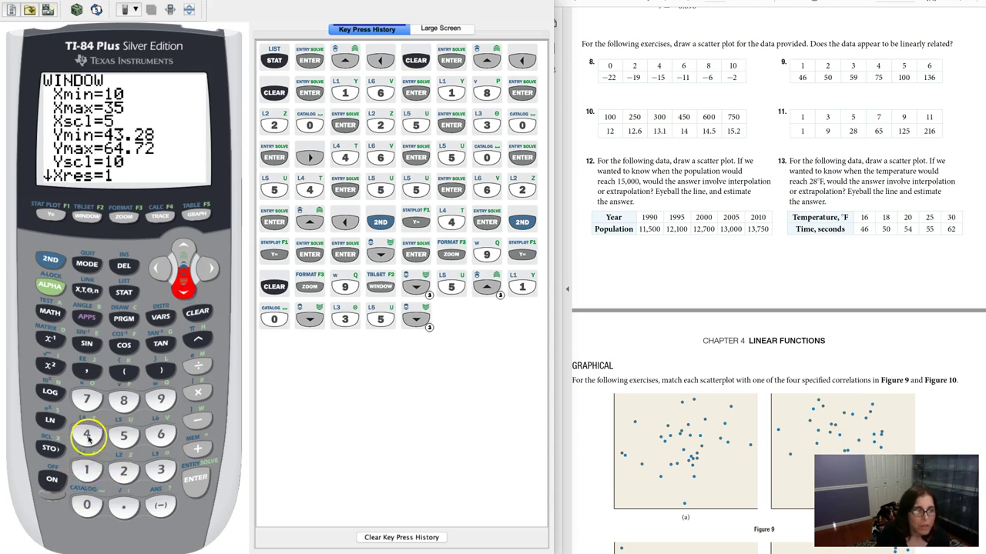
{"action": "left_click", "coordinate": [87, 435]}
{"action": "left_click", "coordinate": [87, 504]}
{"action": "left_click", "coordinate": [183, 290]}
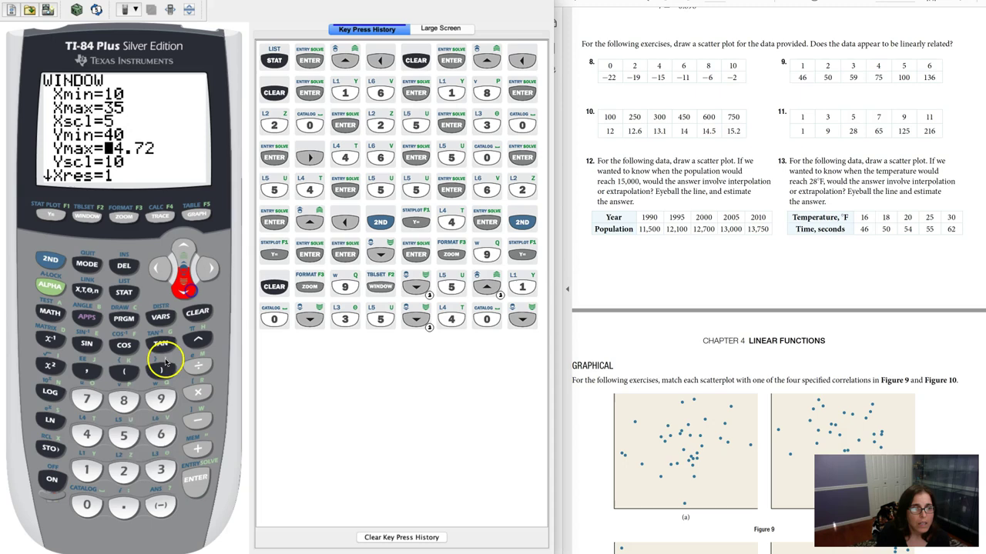
{"action": "left_click", "coordinate": [160, 436]}
{"action": "left_click", "coordinate": [123, 436]}
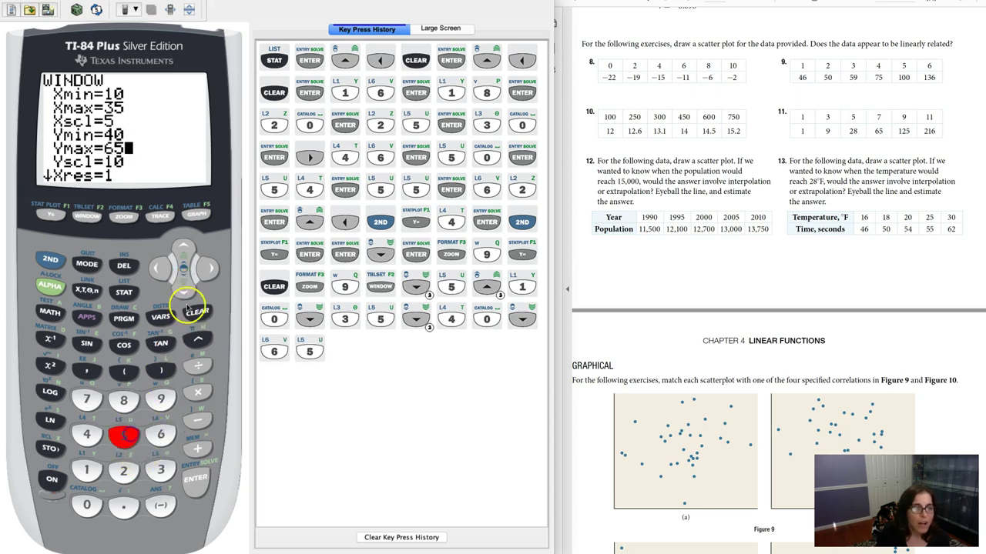
{"action": "left_click", "coordinate": [183, 290]}
{"action": "left_click", "coordinate": [125, 433]}
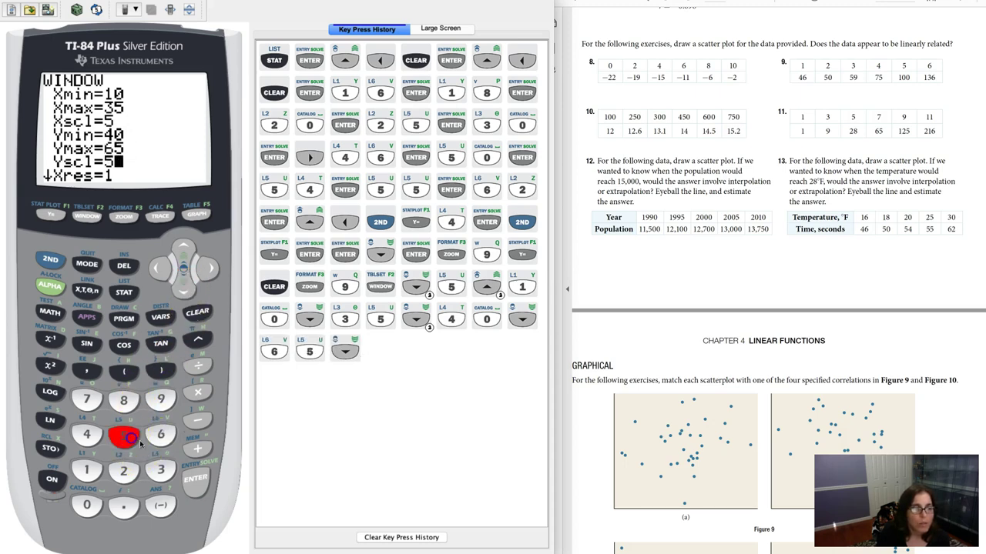
{"action": "left_click", "coordinate": [197, 493]}
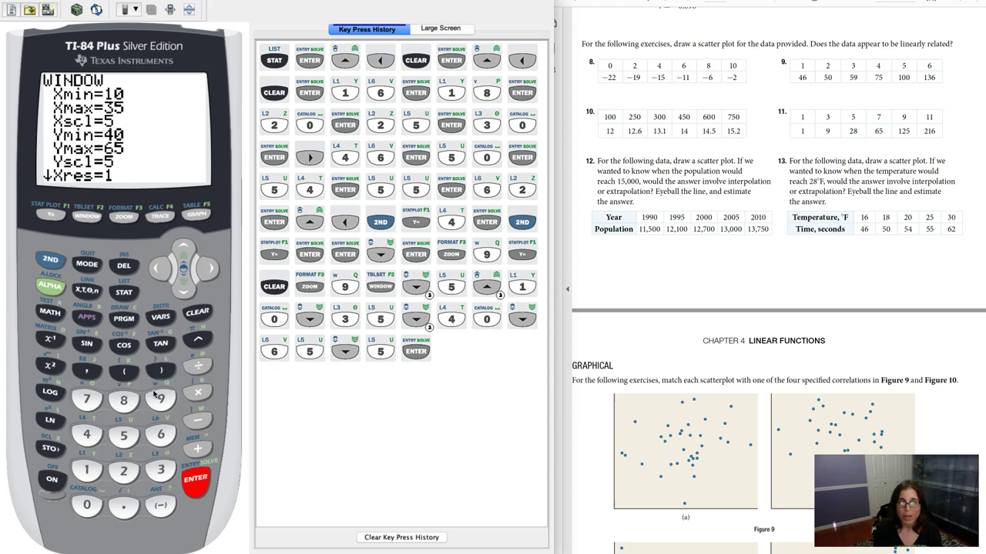
- Graph the five-point scatter plot in the 10–35 by 40–65 window
{"action": "left_click", "coordinate": [197, 215]}
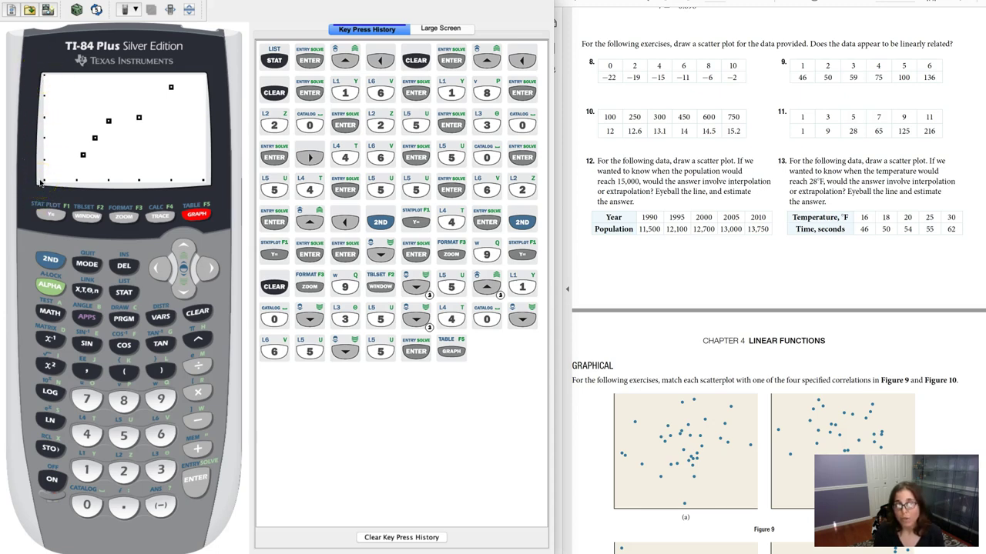
{"action": "left_click", "coordinate": [87, 215]}
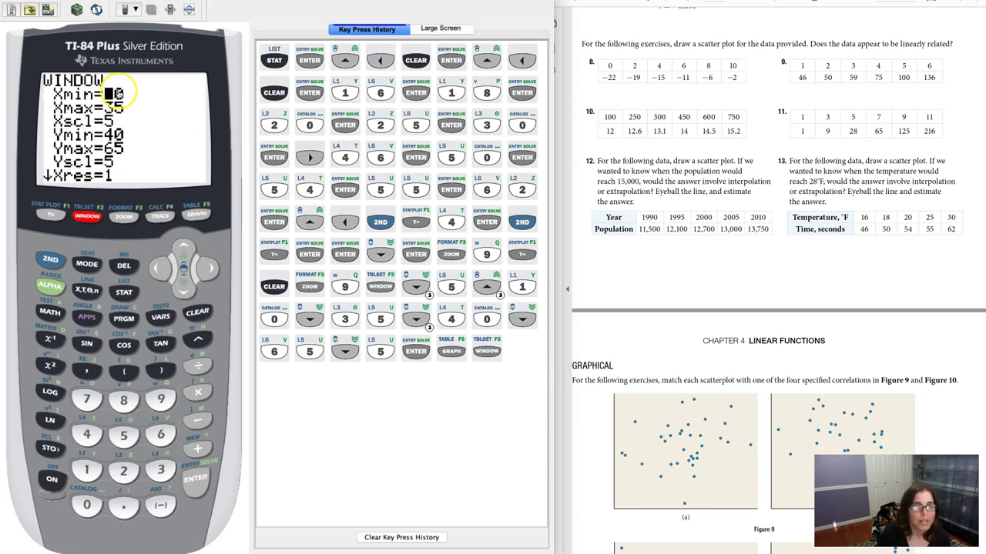
{"action": "left_click", "coordinate": [196, 214]}
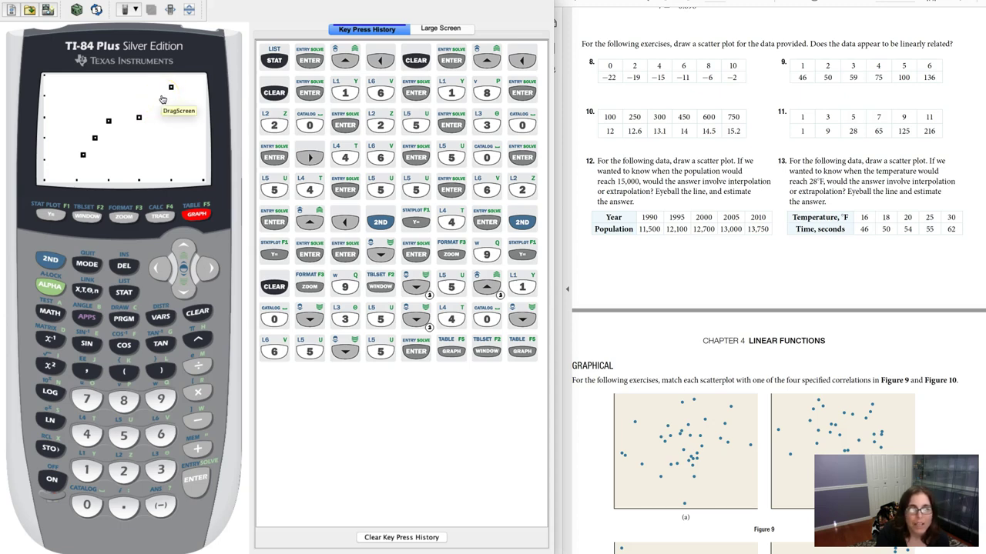
- Show the exercise 13 worked solution in the PDF viewer, with its estimate near (28, 60)
{"action": "left_click", "coordinate": [163, 98]}
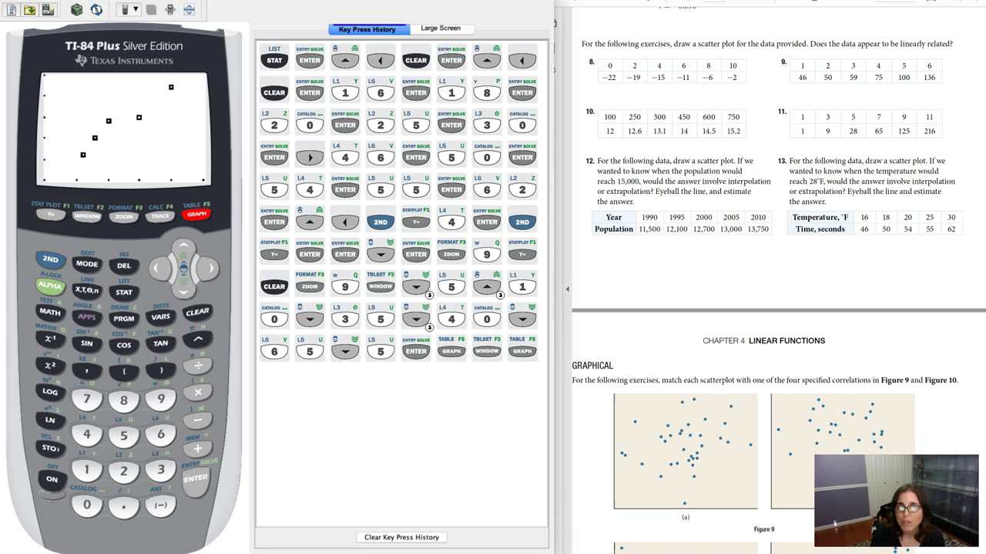
{"action": "left_click", "coordinate": [701, 10]}
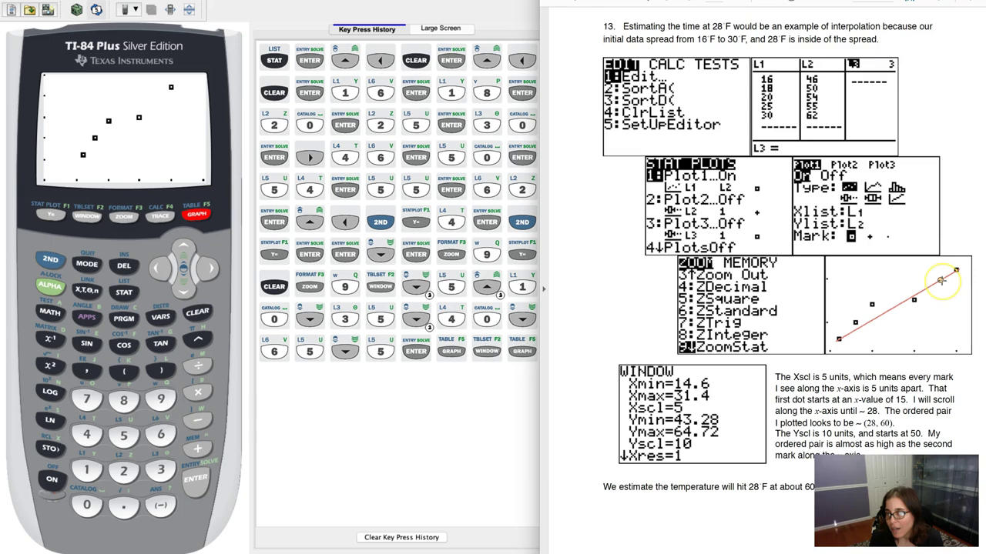
{"action": "scroll", "coordinate": [941, 281], "scroll_direction": "up", "scroll_amount": 1}
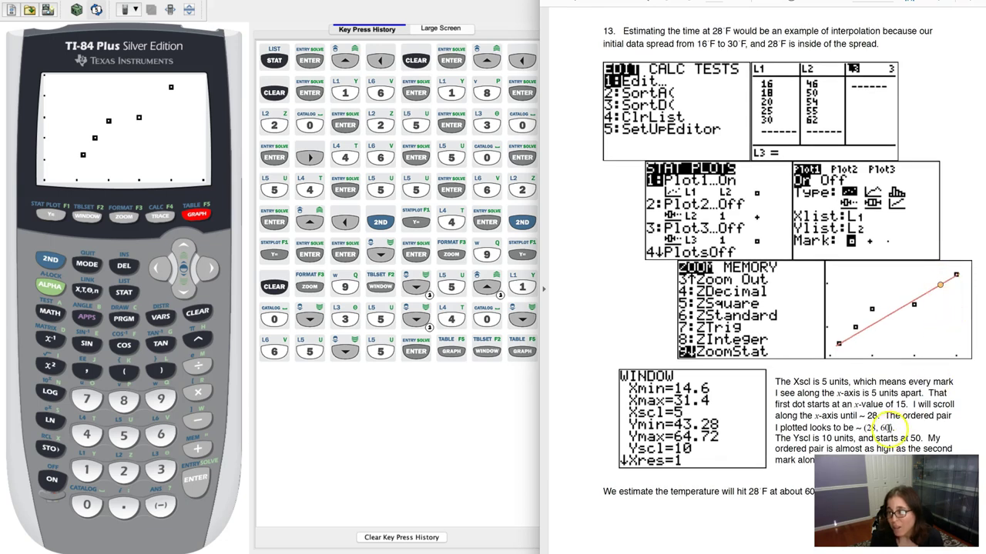